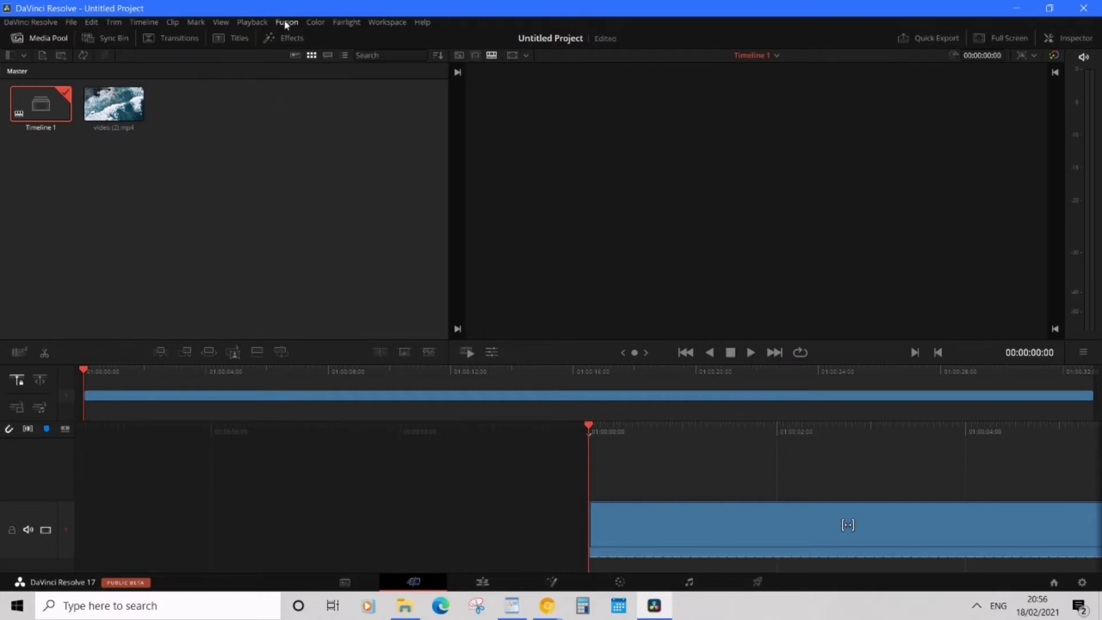
Apply the Gaussian Blur effect to the video (2).mp4 clip on the timeline and open its effect settings on the Edit page.
click(284, 37)
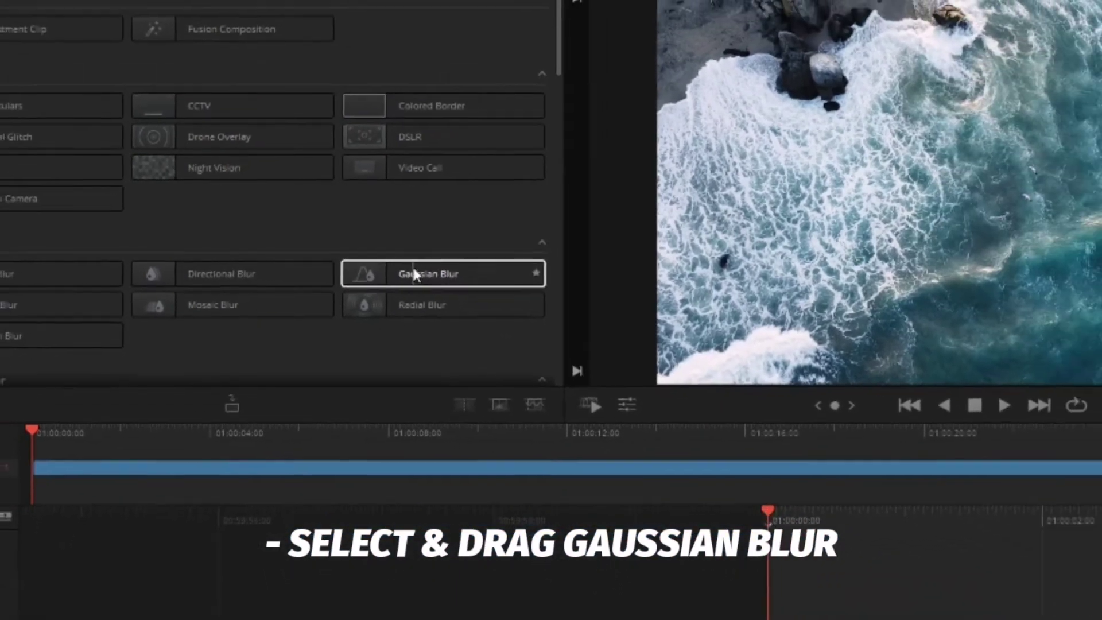
drag(425, 275, 692, 466)
drag(606, 425, 785, 592)
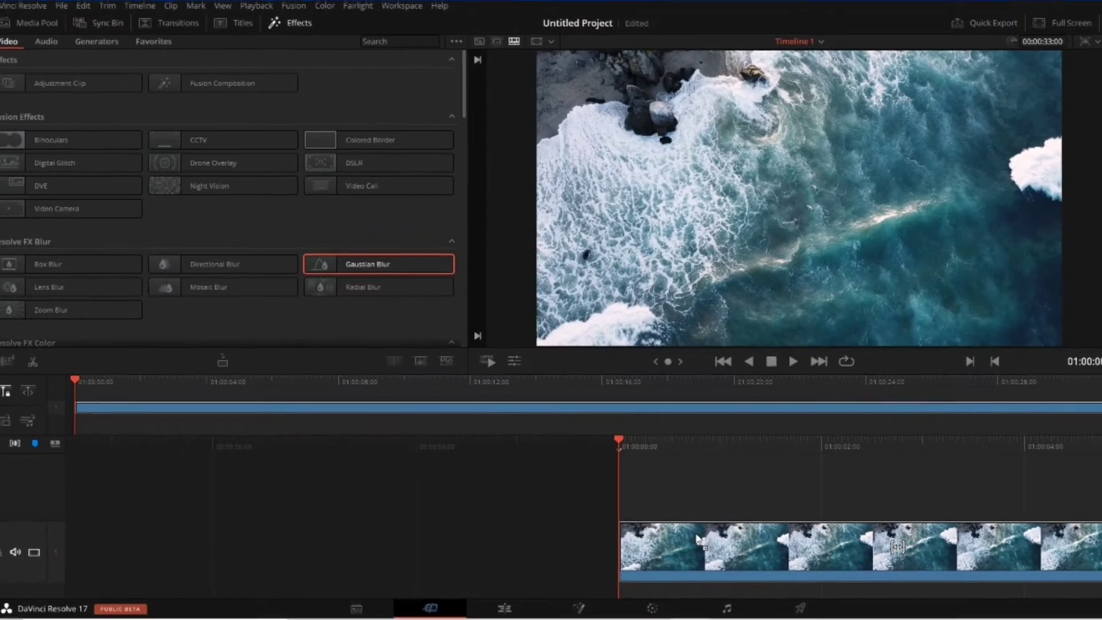
drag(698, 539, 689, 545)
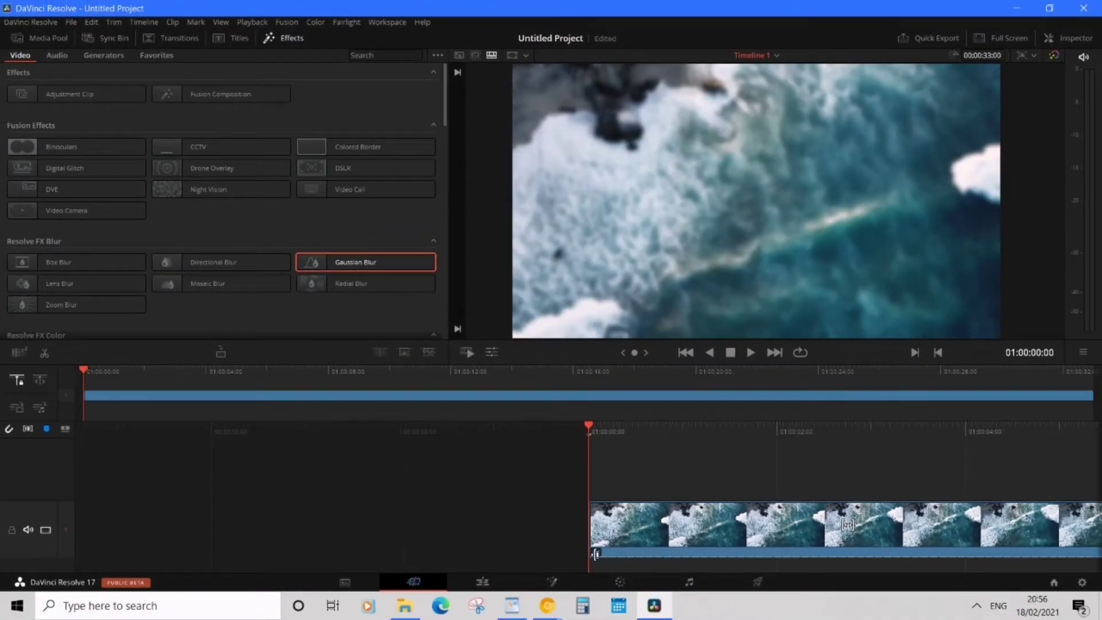
click(482, 581)
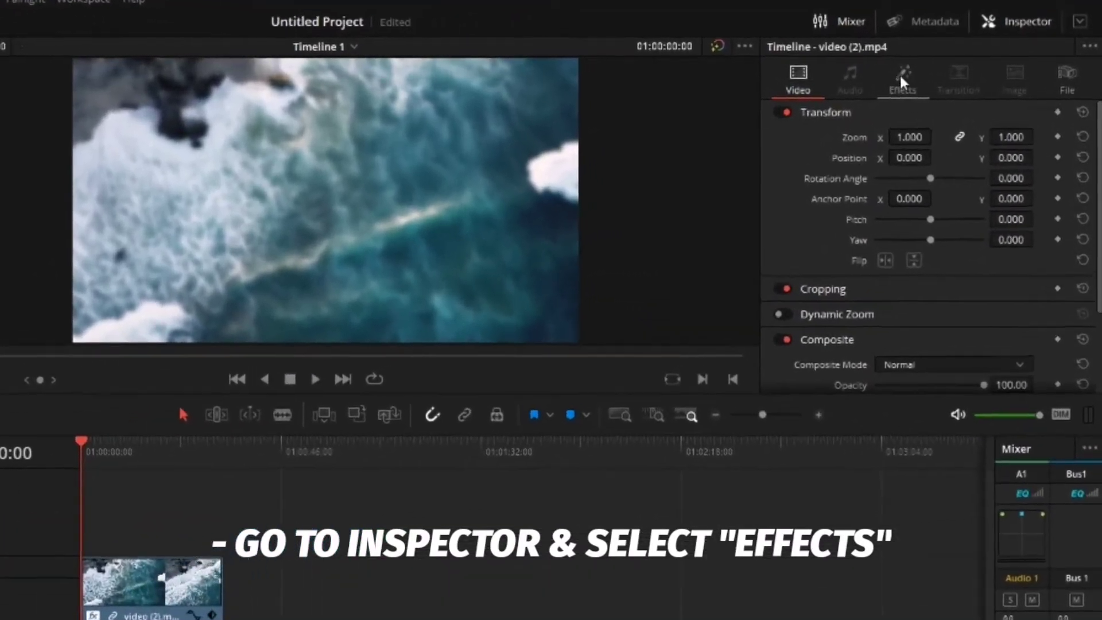
click(928, 77)
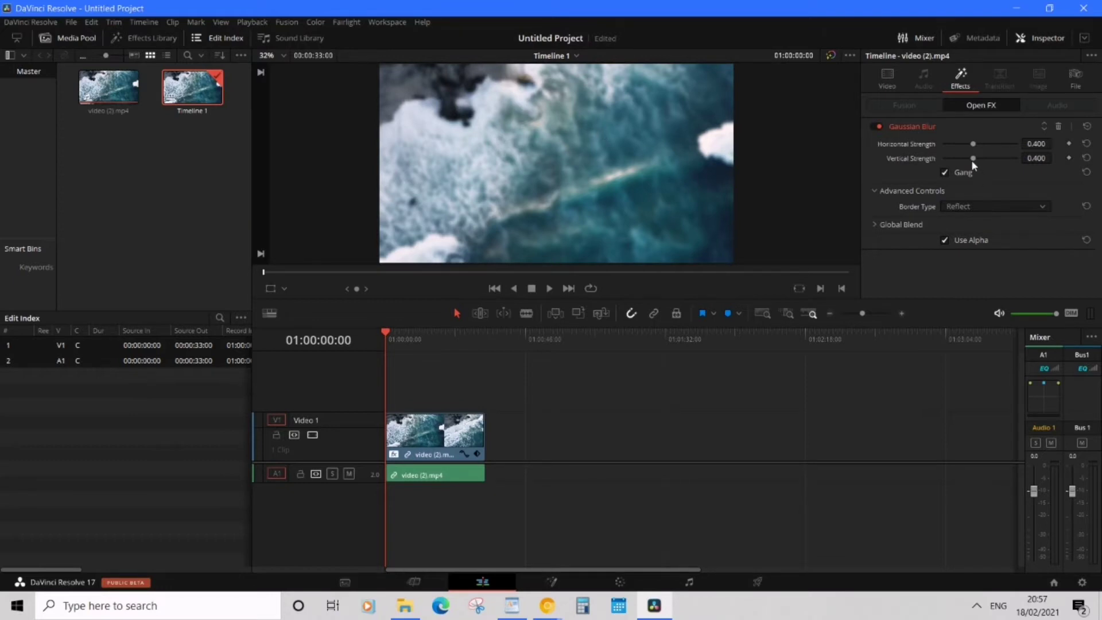
Try ganged Gaussian Blur strengths of 0.000, 1.000 and 0.442 on the clip.
drag(973, 159, 938, 157)
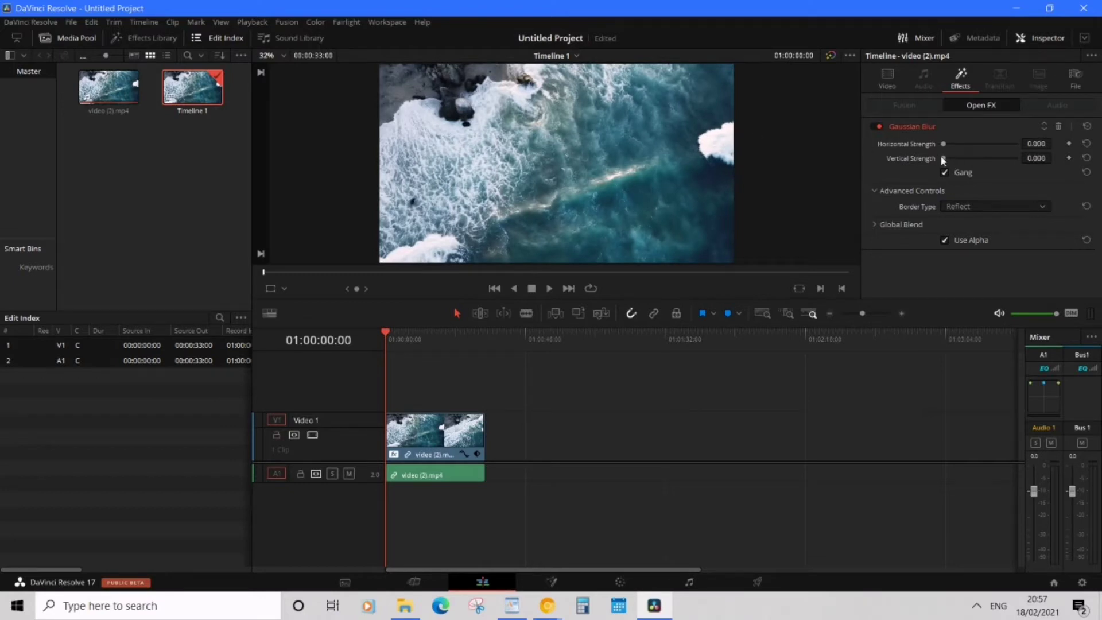
drag(943, 159, 1019, 158)
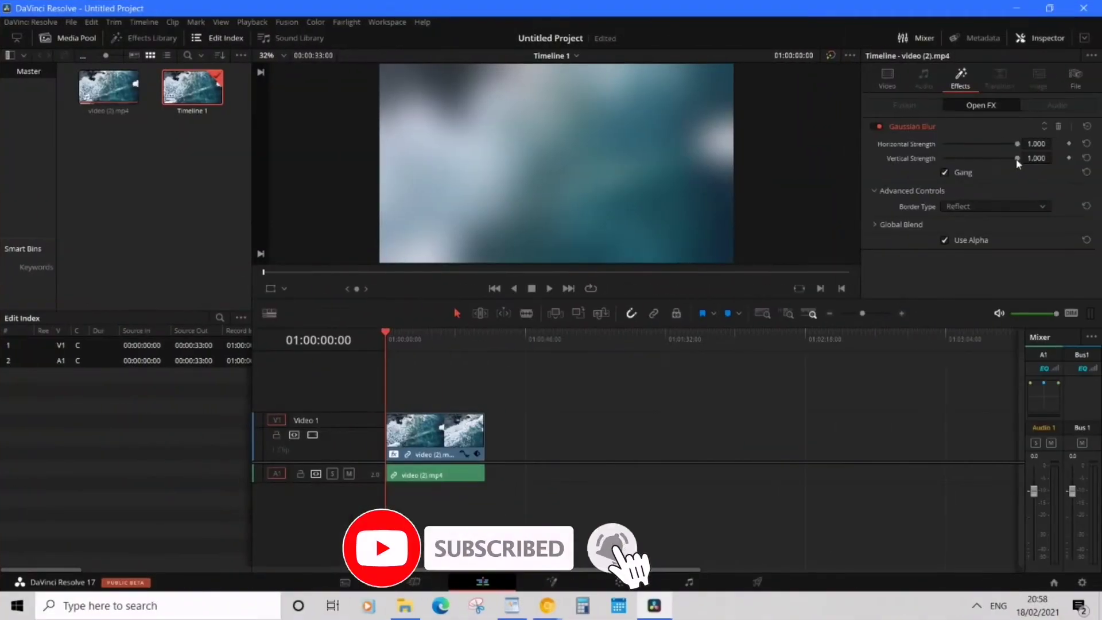
drag(1016, 158, 976, 158)
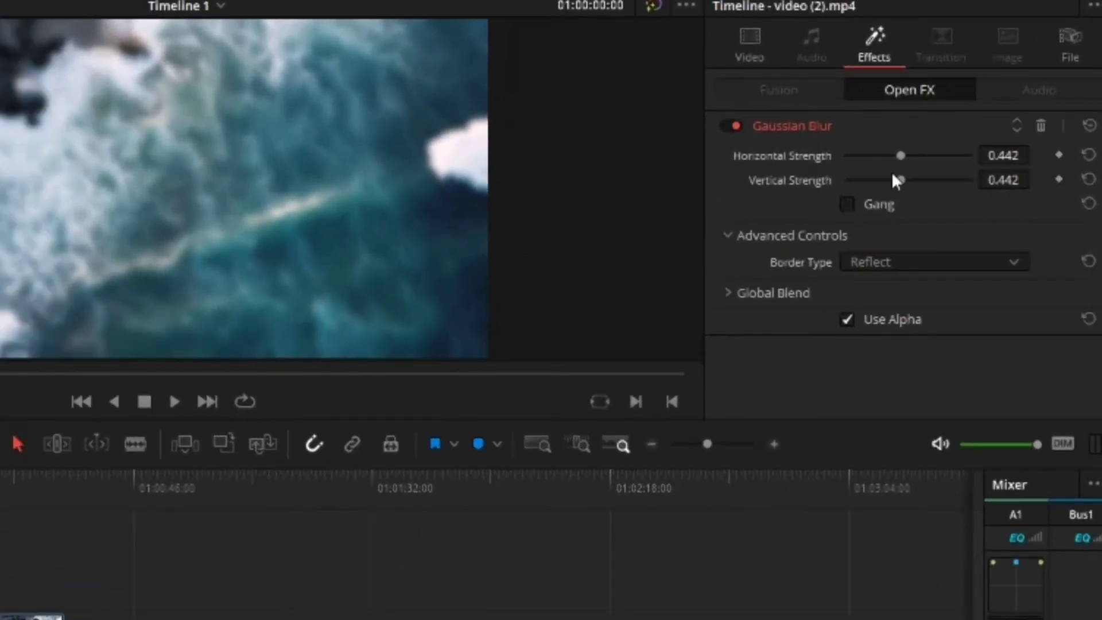
Reset the horizontal and vertical blur strengths to their defaults and lower both together to 0.093.
mouse_move(901, 182)
mouse_down()
mouse_move(873, 183)
mouse_move(912, 188)
mouse_move(901, 187)
mouse_up()
click(1089, 179)
click(1089, 155)
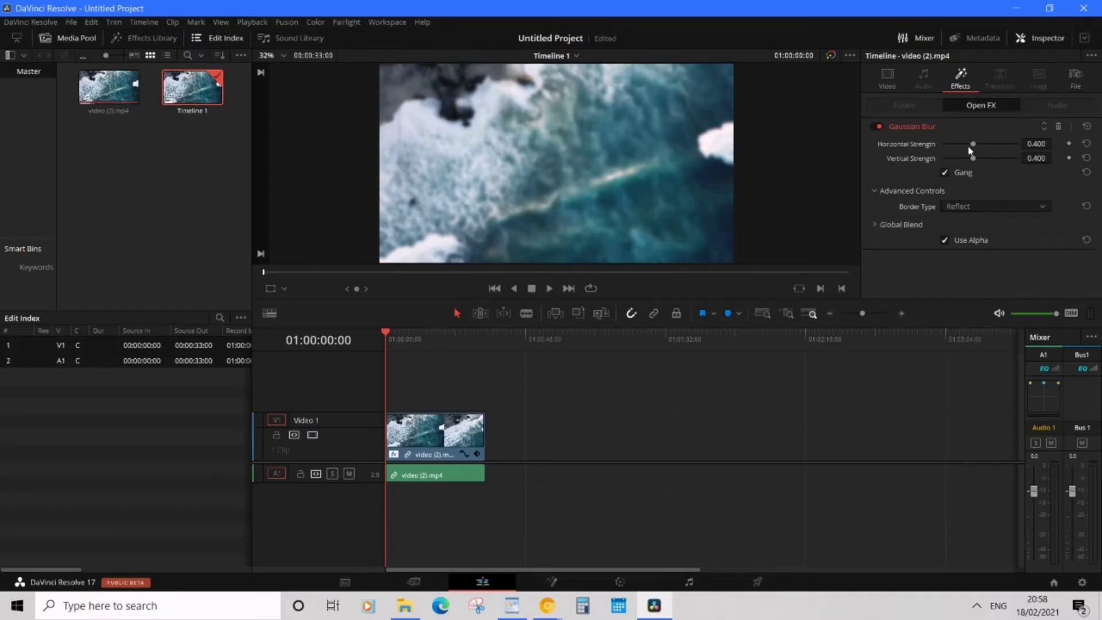
drag(975, 159, 950, 161)
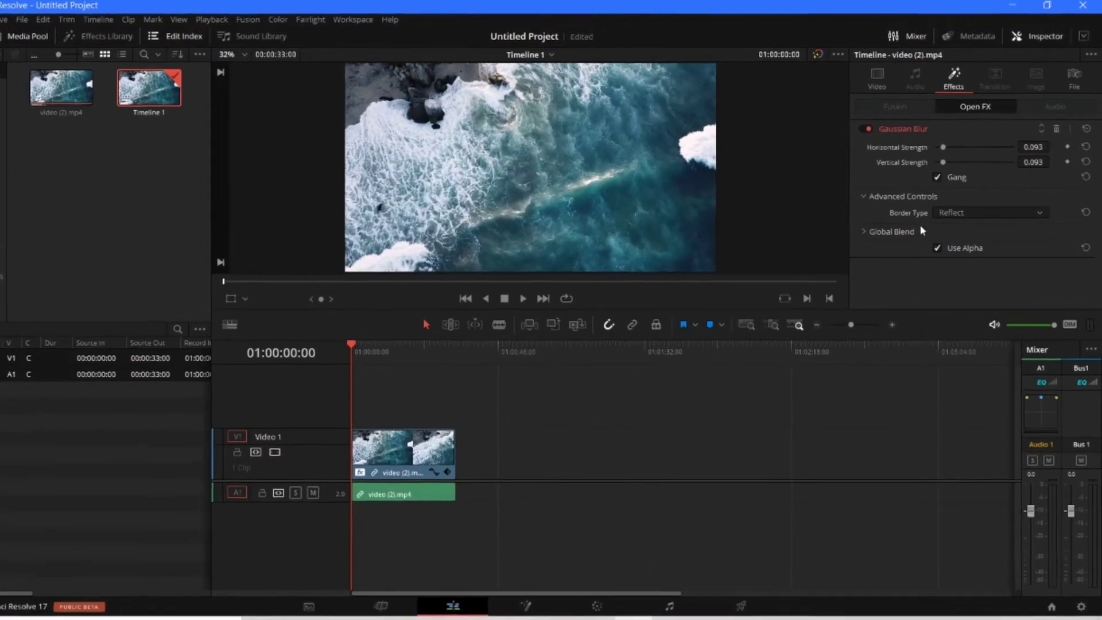
Try the Black border type for the Gaussian Blur, expand Global Blend, and switch the border type back to Reflect.
click(929, 234)
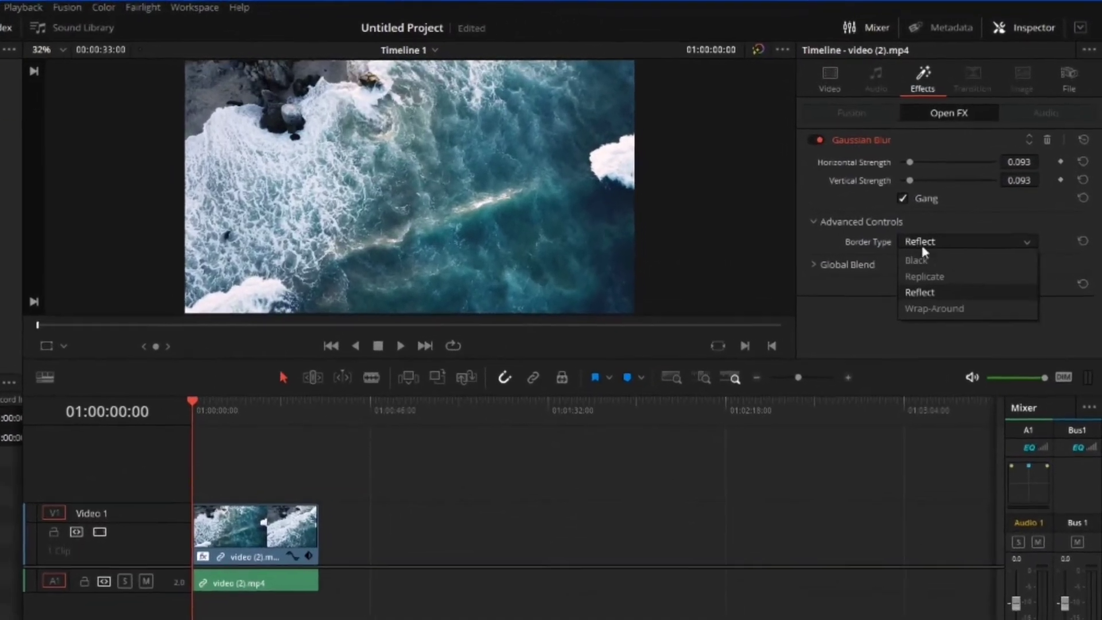
click(904, 294)
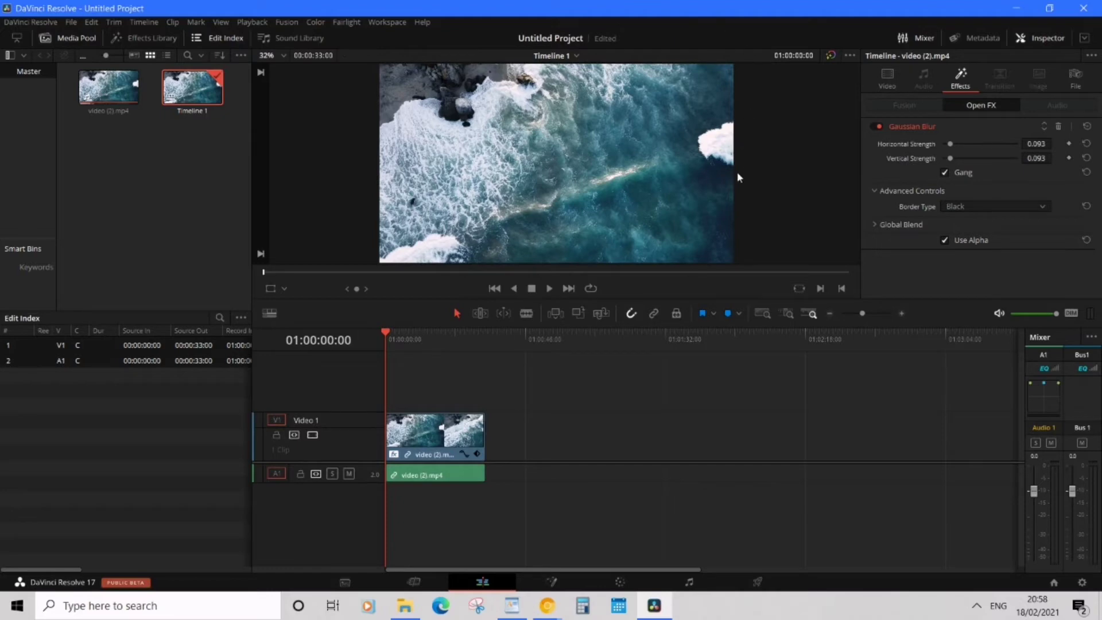
click(961, 219)
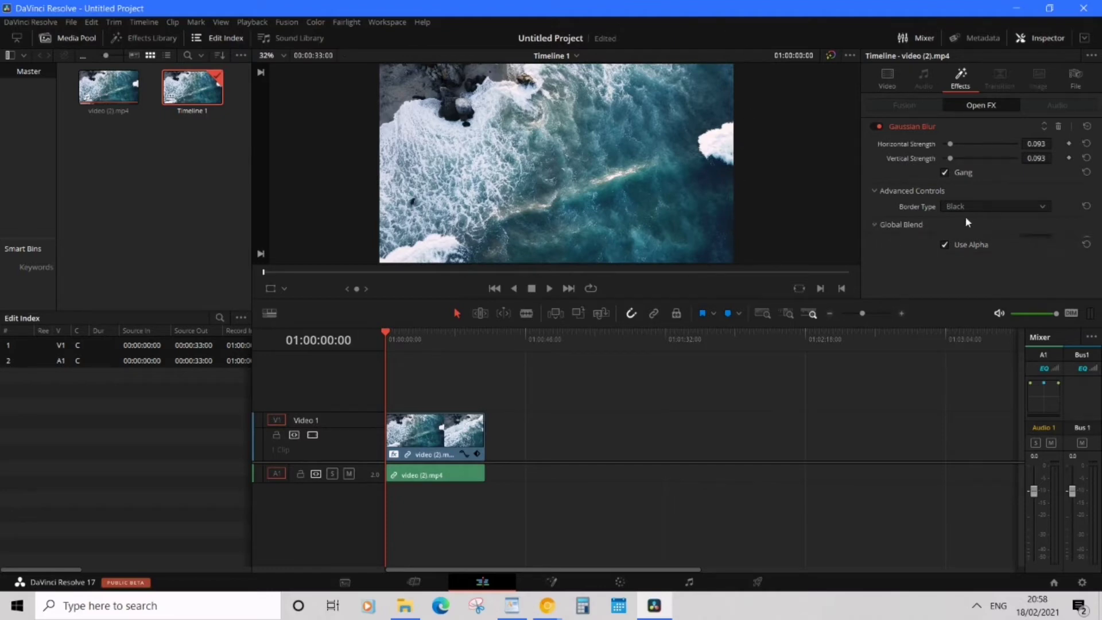
click(966, 207)
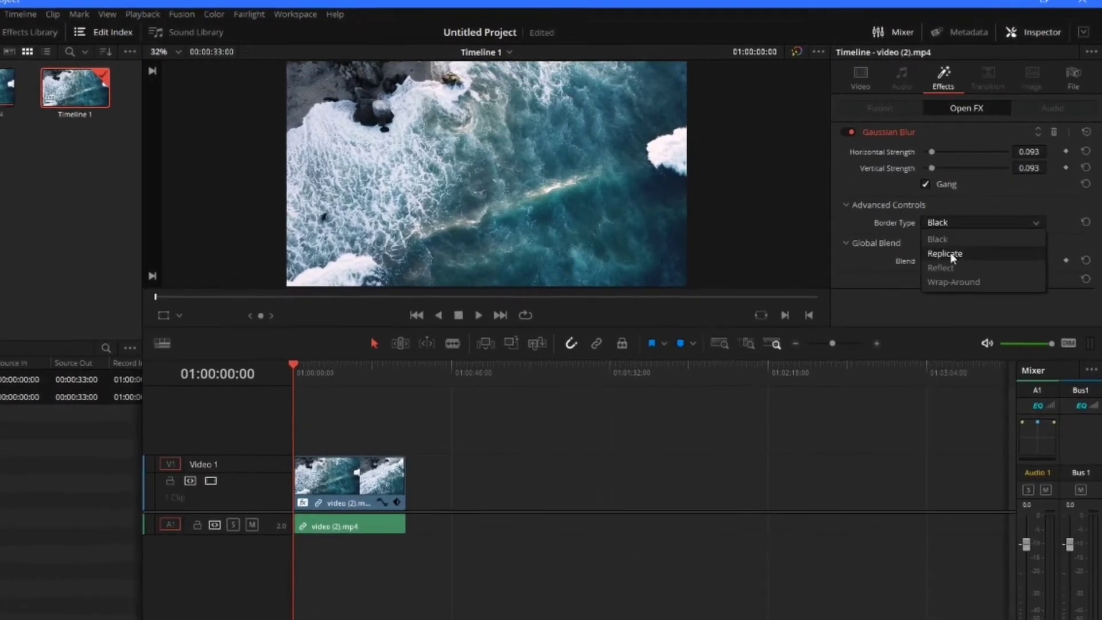
click(944, 267)
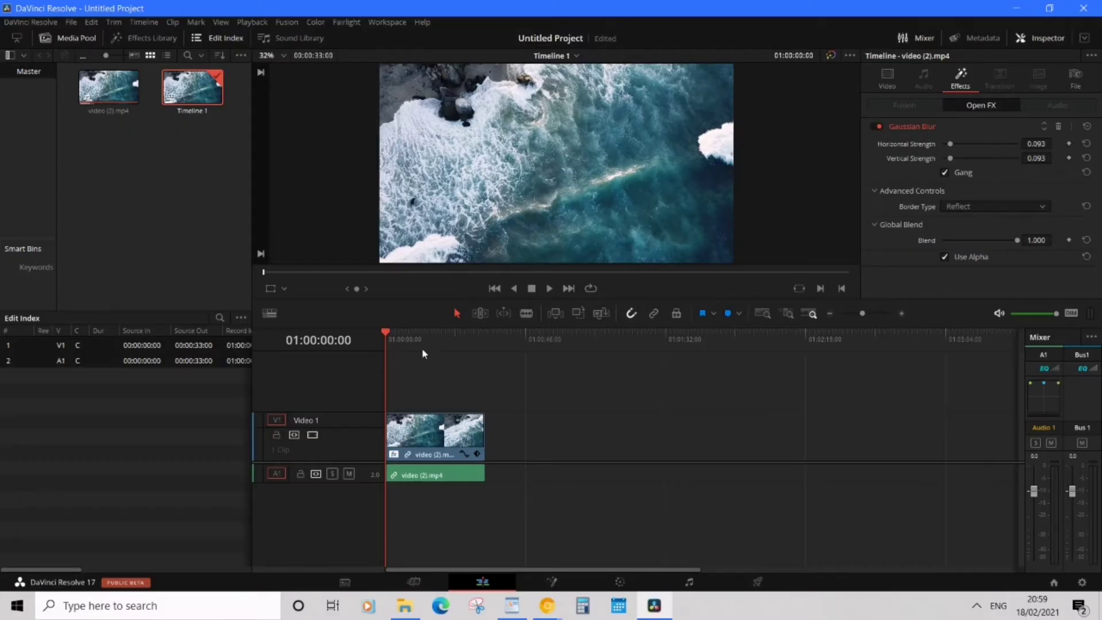
Try a ganged blur strength of 0.597 with the playhead at the clip's start, and reduce the strength again.
drag(946, 144, 988, 159)
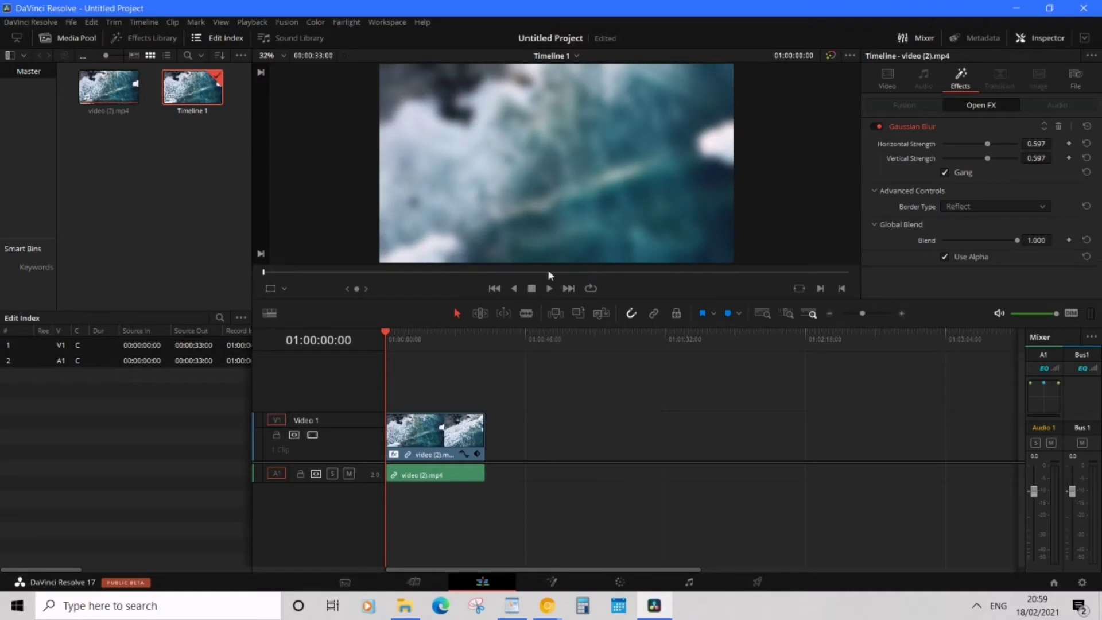
mouse_move(392, 337)
mouse_down()
mouse_move(487, 341)
mouse_move(384, 335)
mouse_up()
drag(988, 144, 954, 144)
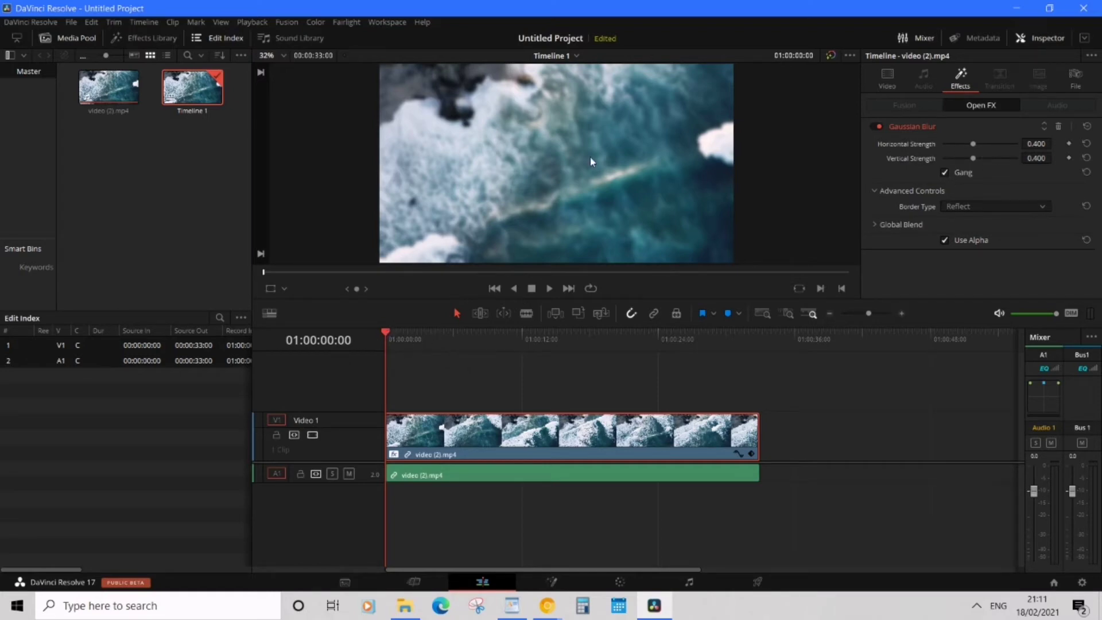
Set both blur strengths to 0.000 and add keyframes for them at 01:00:07:00.
drag(975, 145, 923, 148)
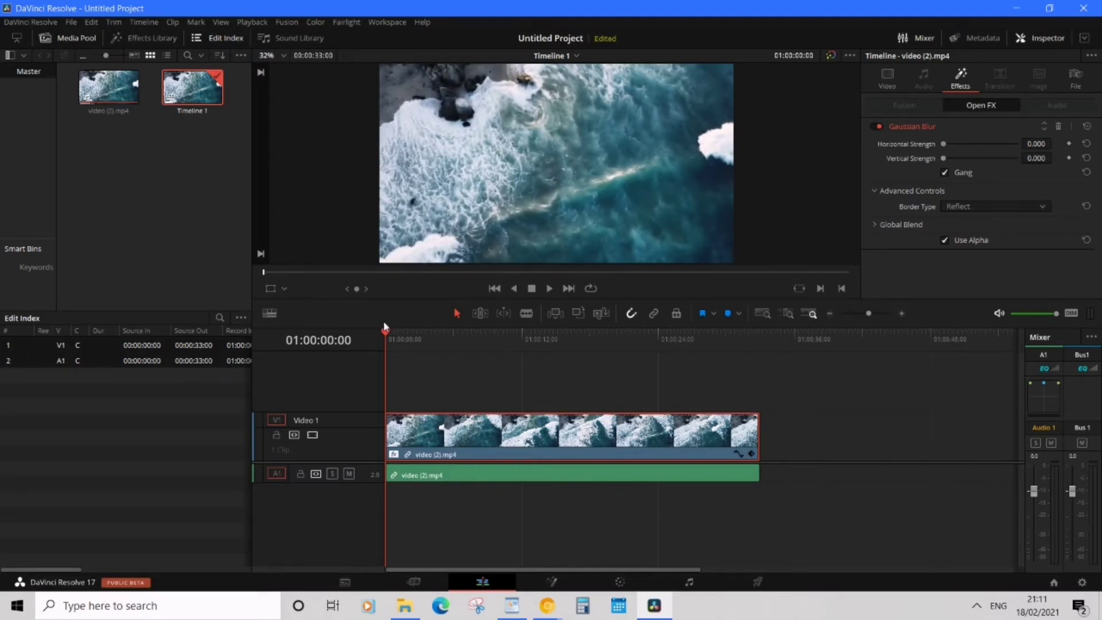
drag(381, 335, 465, 335)
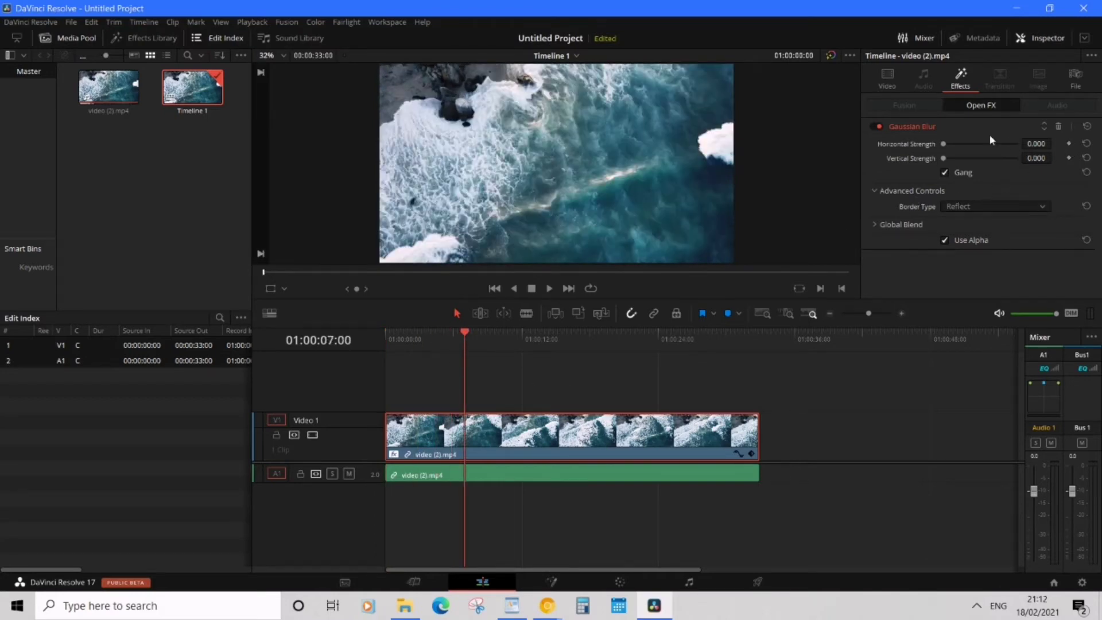
click(1069, 158)
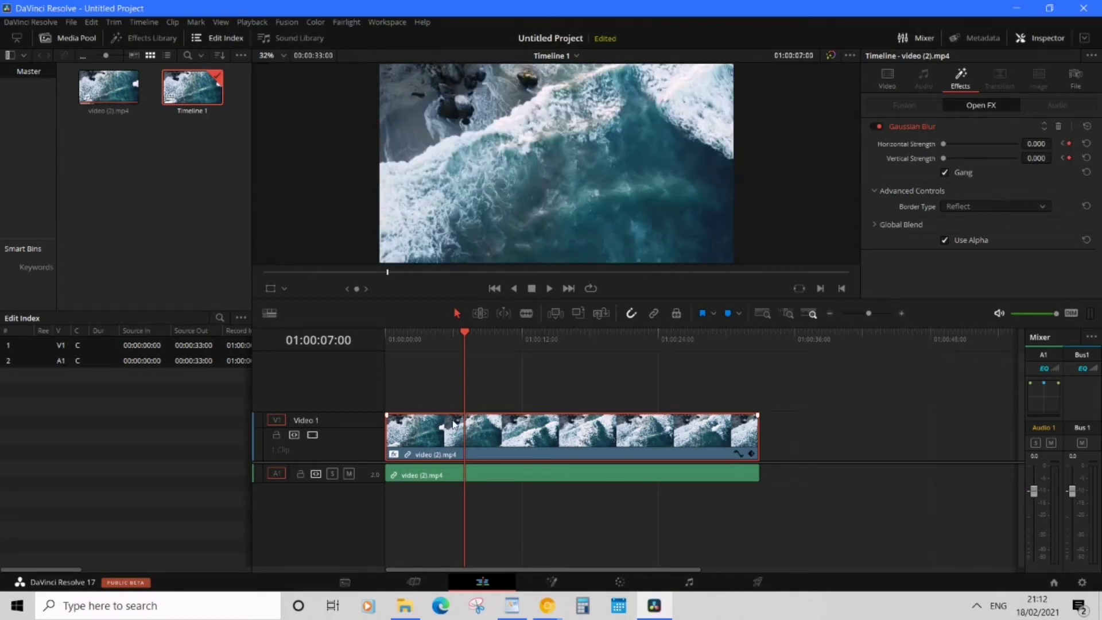
Keyframe both blur strengths at 0.953 at 01:00:14:19 and at 0.000 at 01:00:21:18.
drag(465, 336, 551, 345)
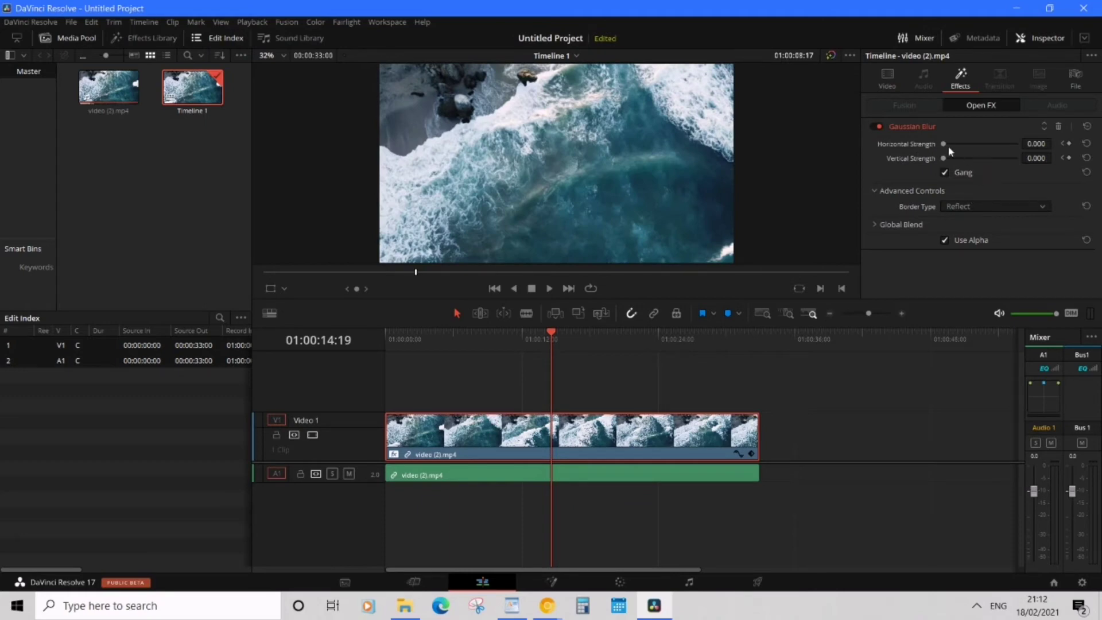
drag(946, 141, 1012, 156)
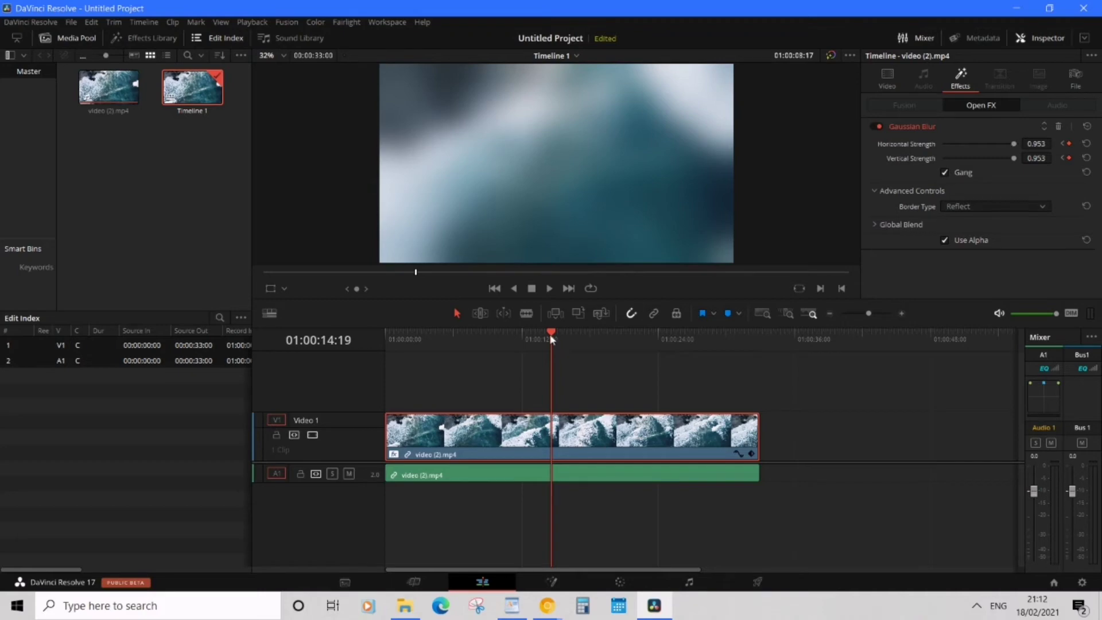
drag(549, 333, 631, 332)
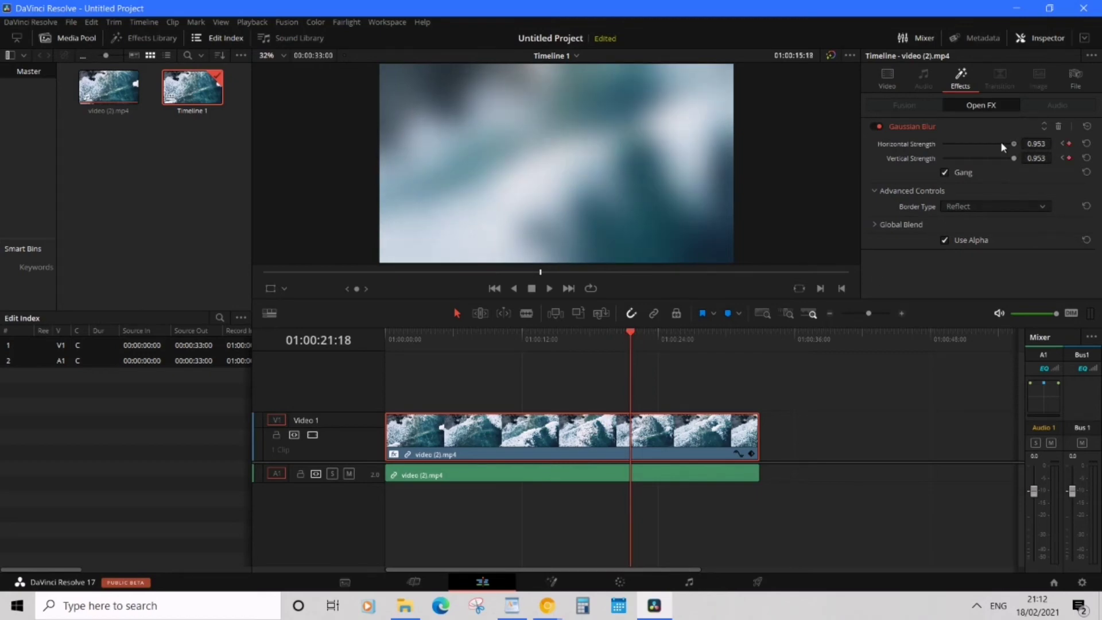
drag(1002, 147, 918, 153)
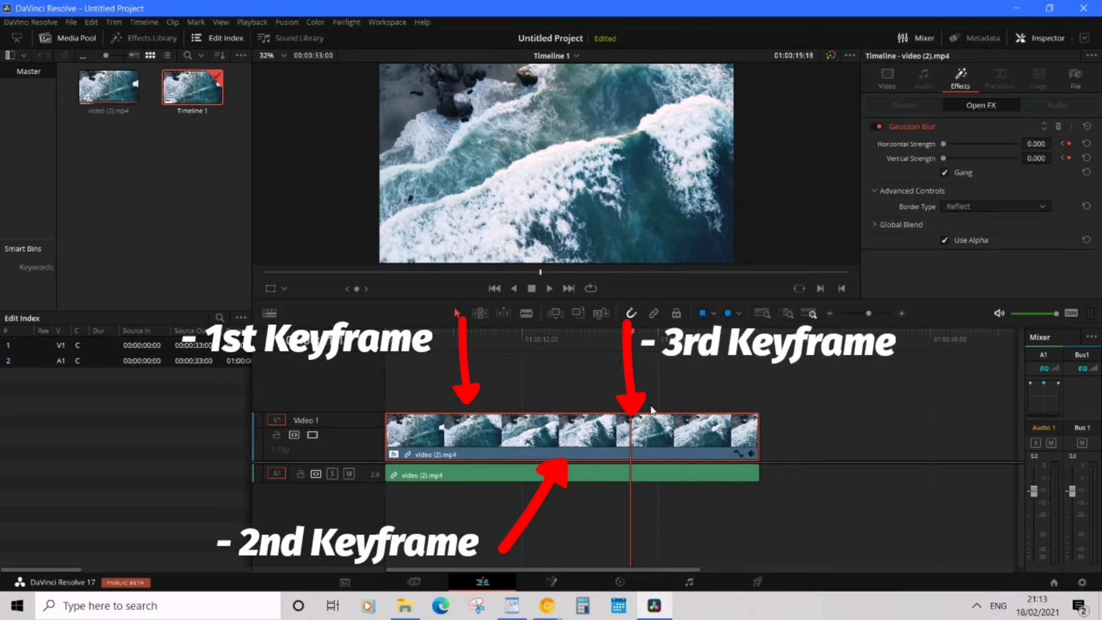
Play back the keyframed blur from near the clip's start and stop the playback.
drag(629, 332, 404, 332)
click(550, 288)
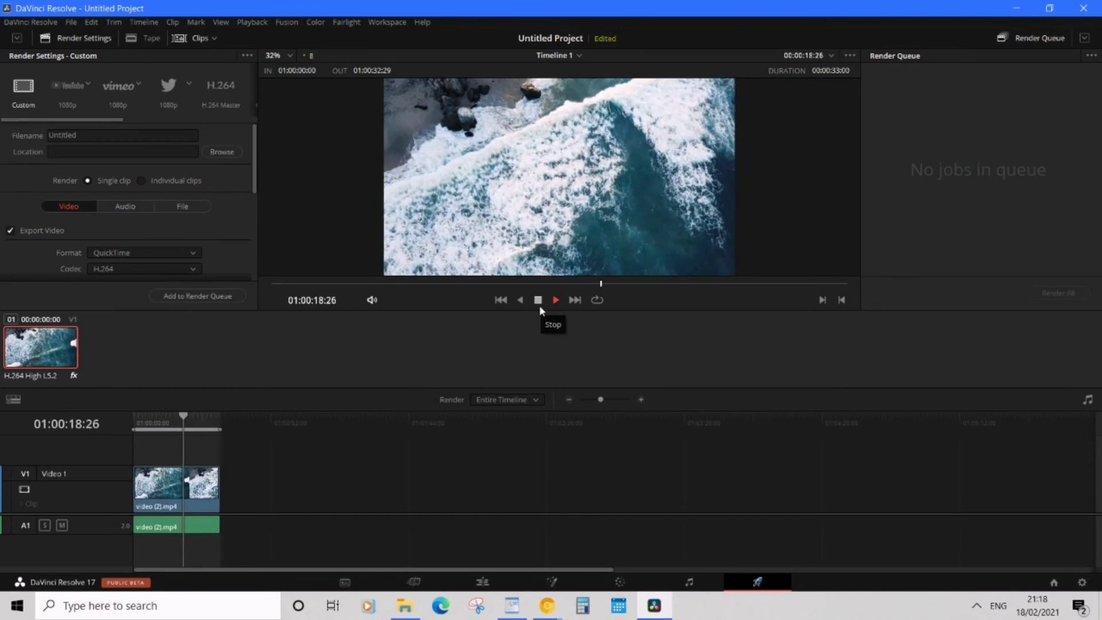
click(539, 305)
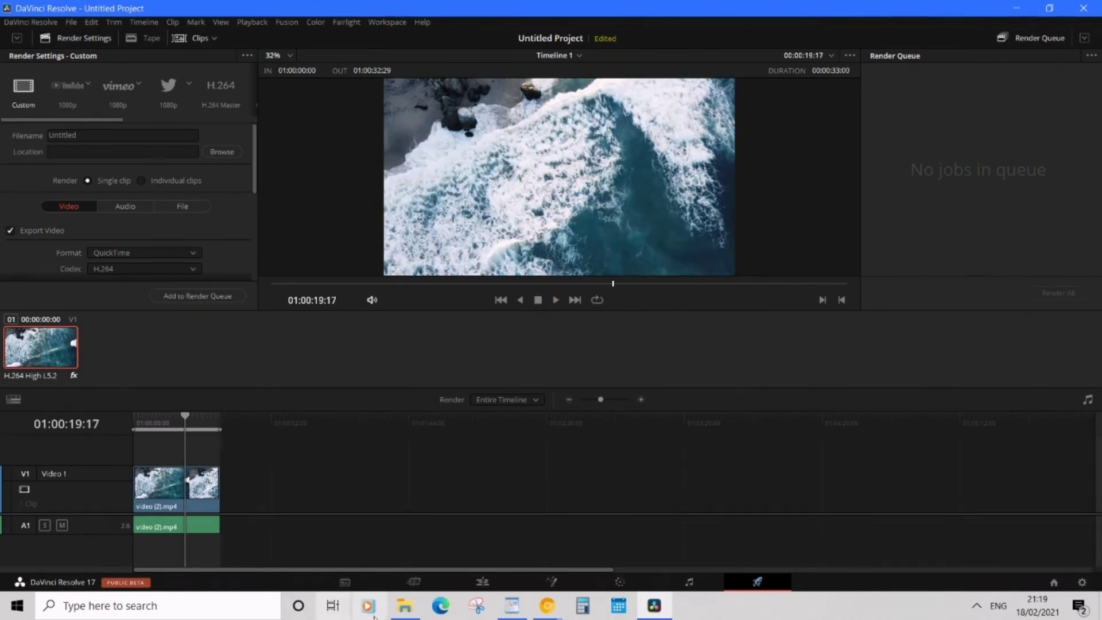
Return to the Cut page and look through the other Resolve FX blur effects, including Zoom Blur, Lens Blur and Box Blur.
click(430, 586)
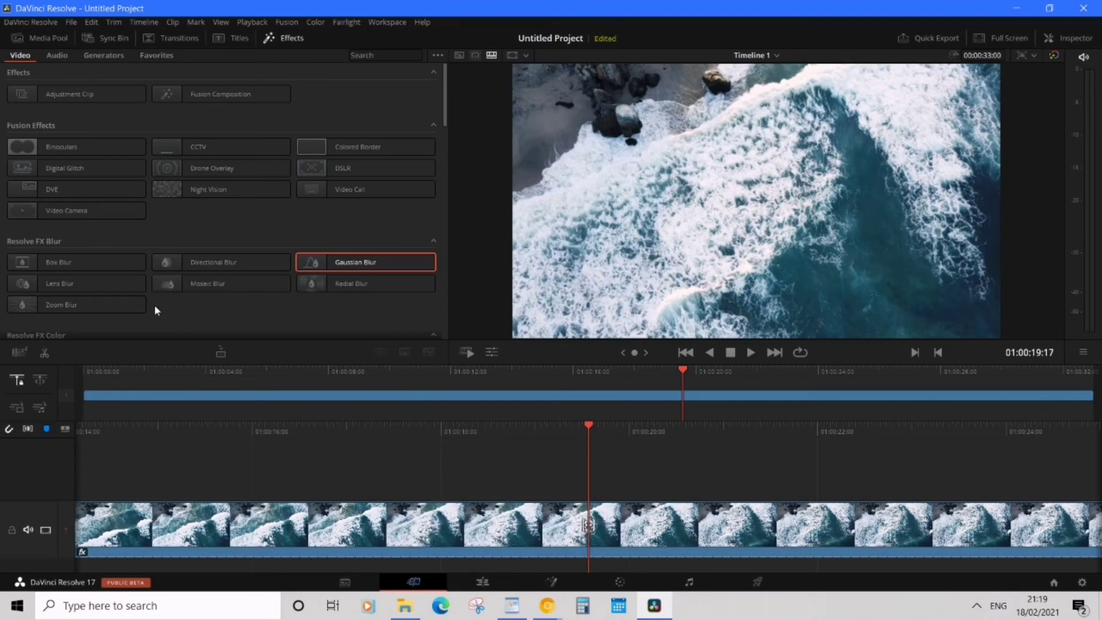
click(38, 303)
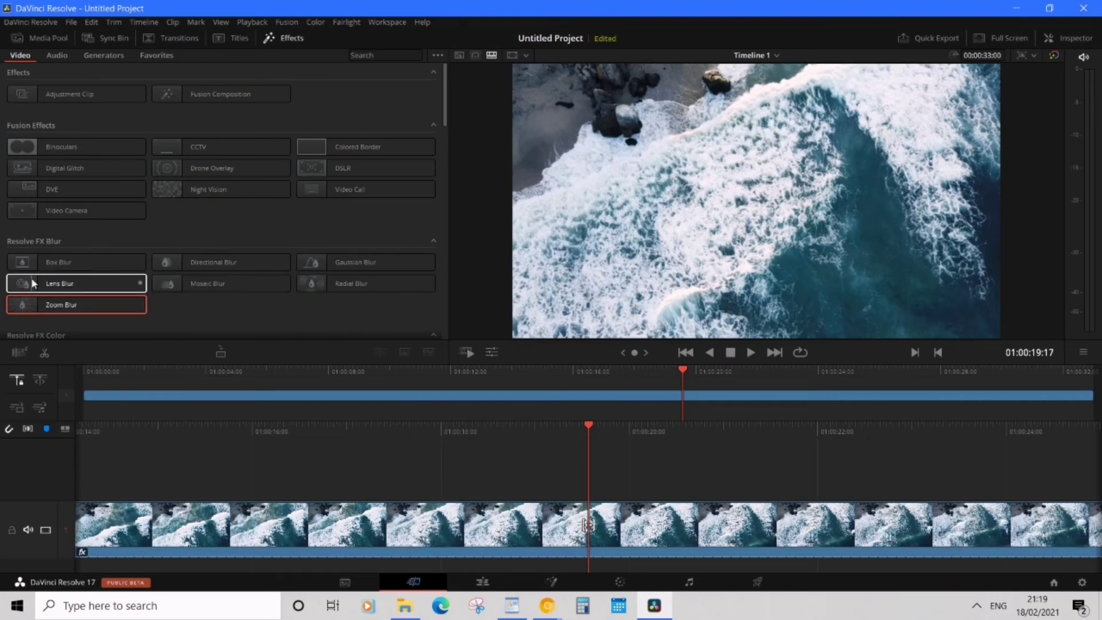
click(32, 282)
click(36, 268)
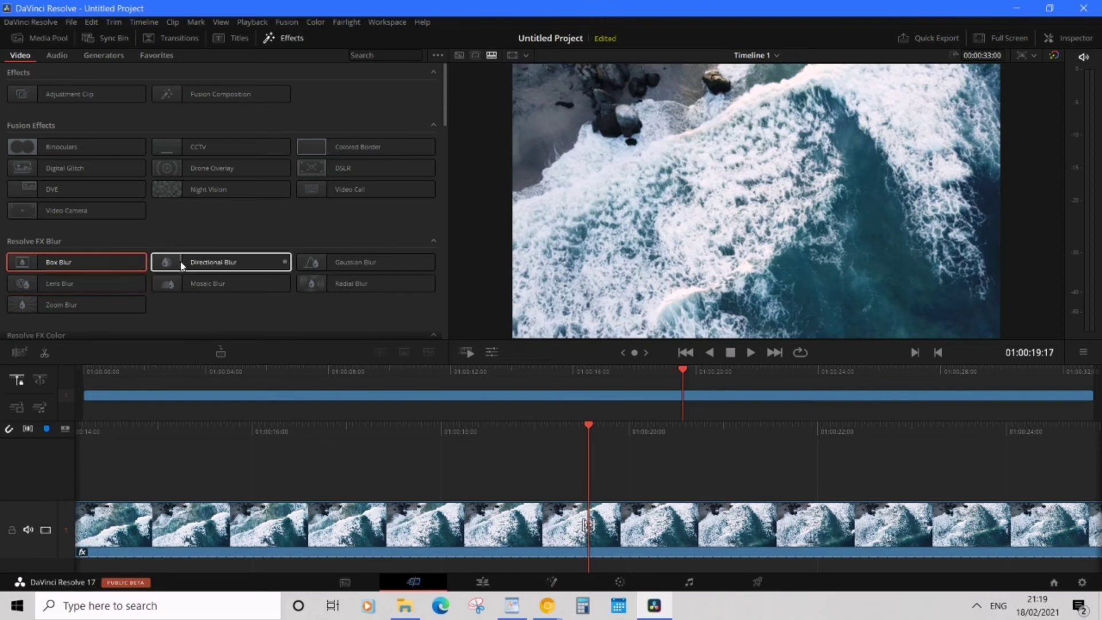